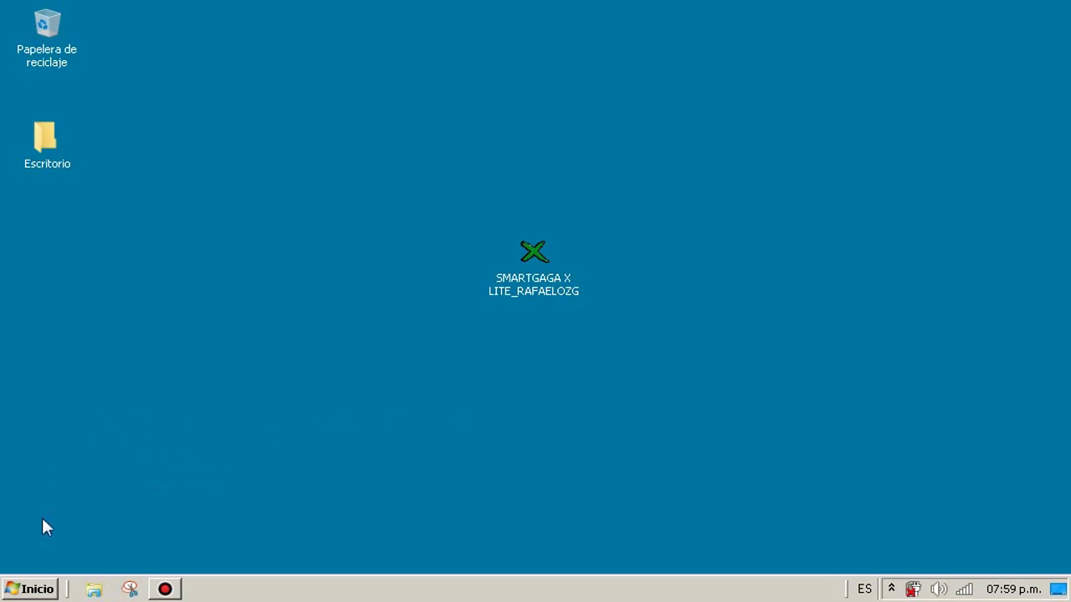
- Review the computer's basic system information, including Windows edition, processor, installed memory and system type, and close the window
key("super")
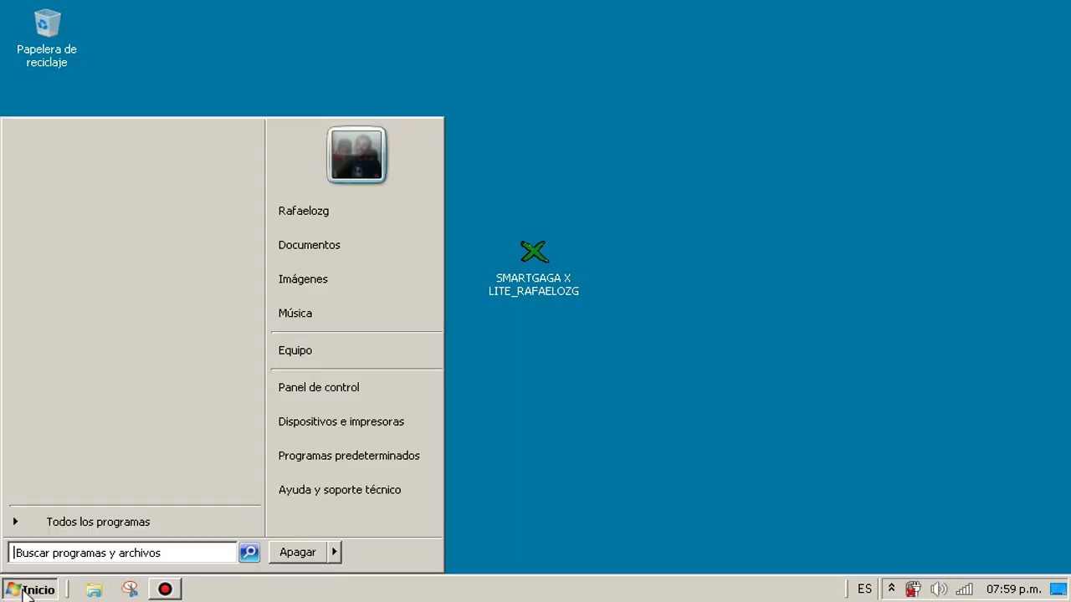
right_click(322, 350)
left_click(483, 471)
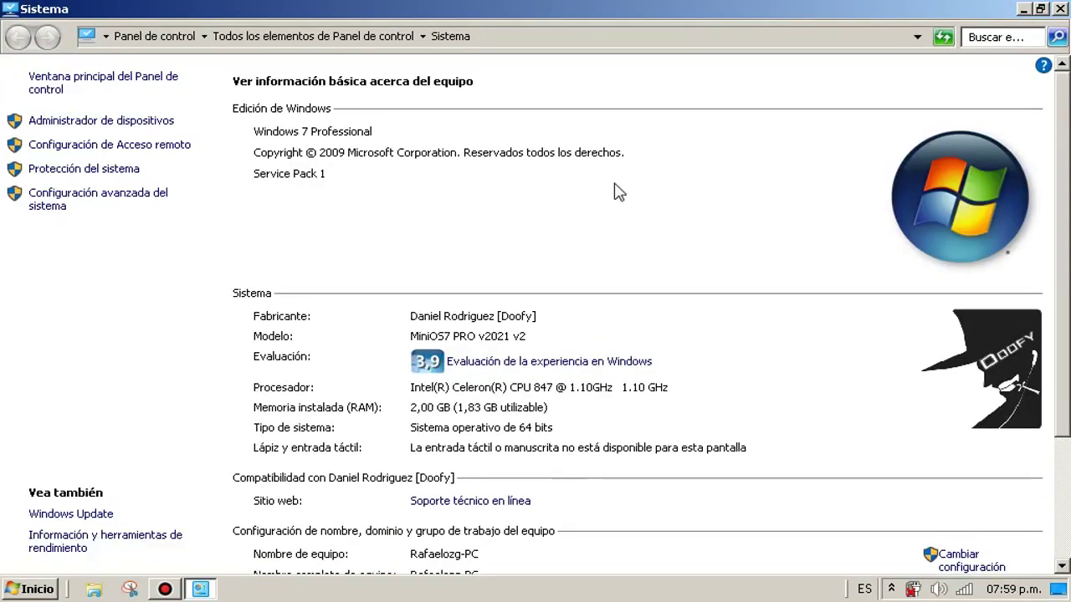
scroll(390, 203, "down", 3)
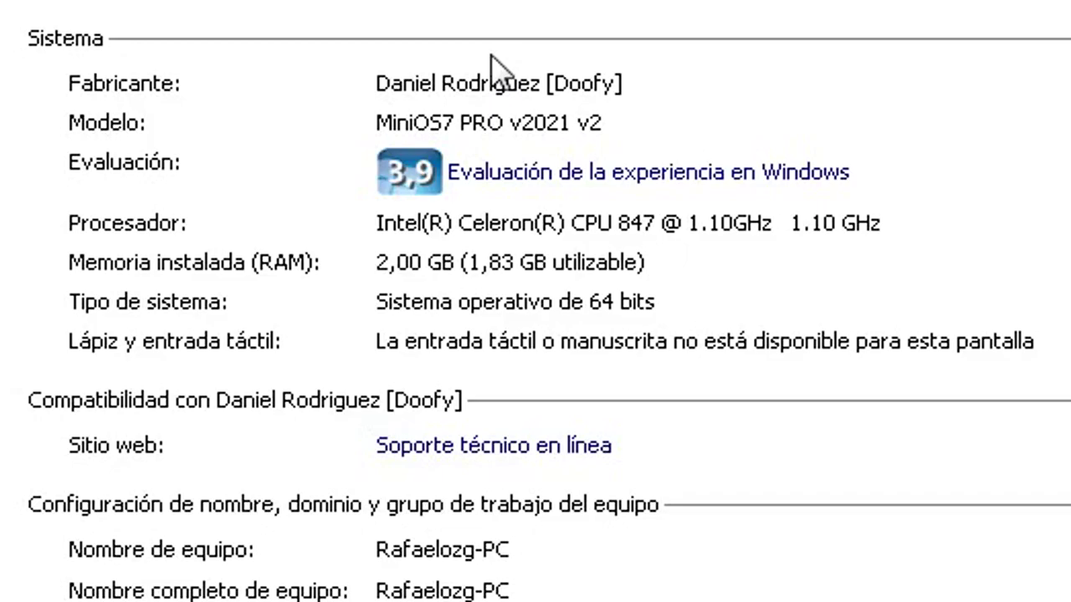
left_click(1056, 10)
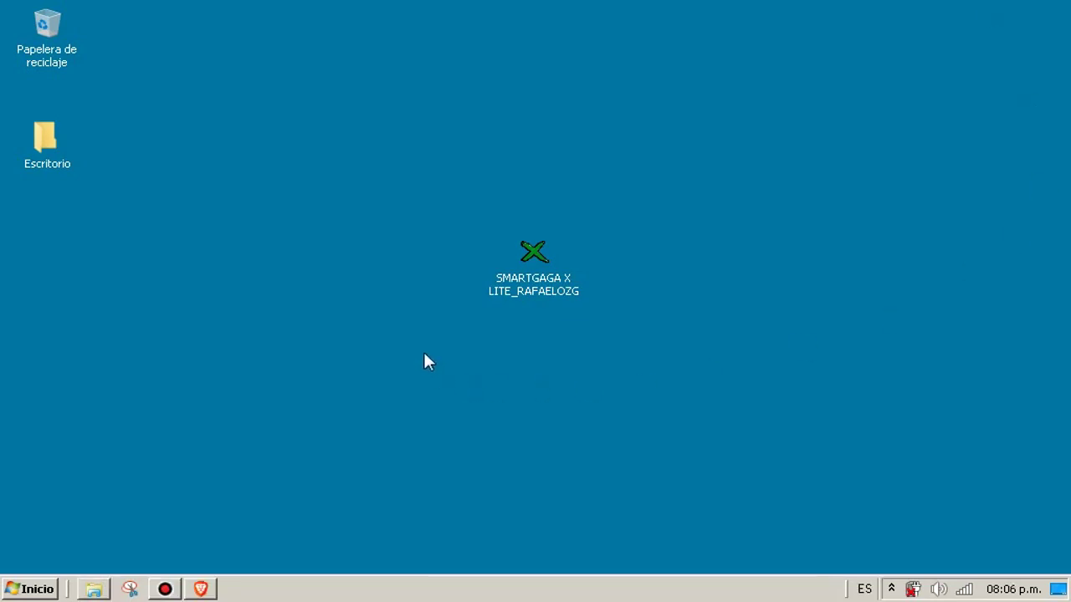
- Review the MediaFire download page for the SMARTGAGA X LITE installer in Brave and close the browser
left_click_drag(332, 354, 684, 200)
left_click(200, 589)
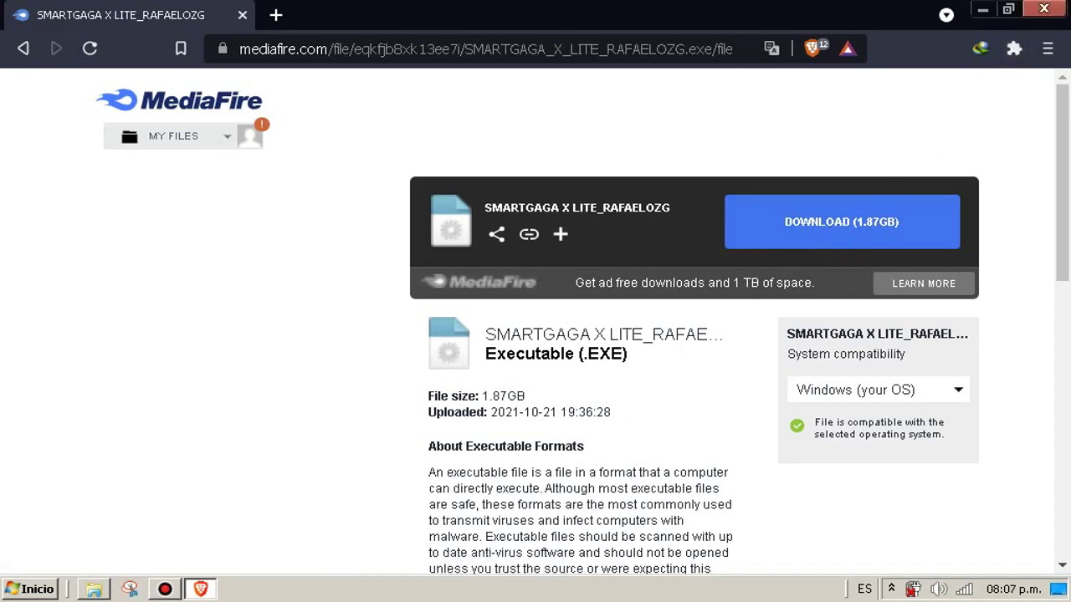
left_click(1044, 8)
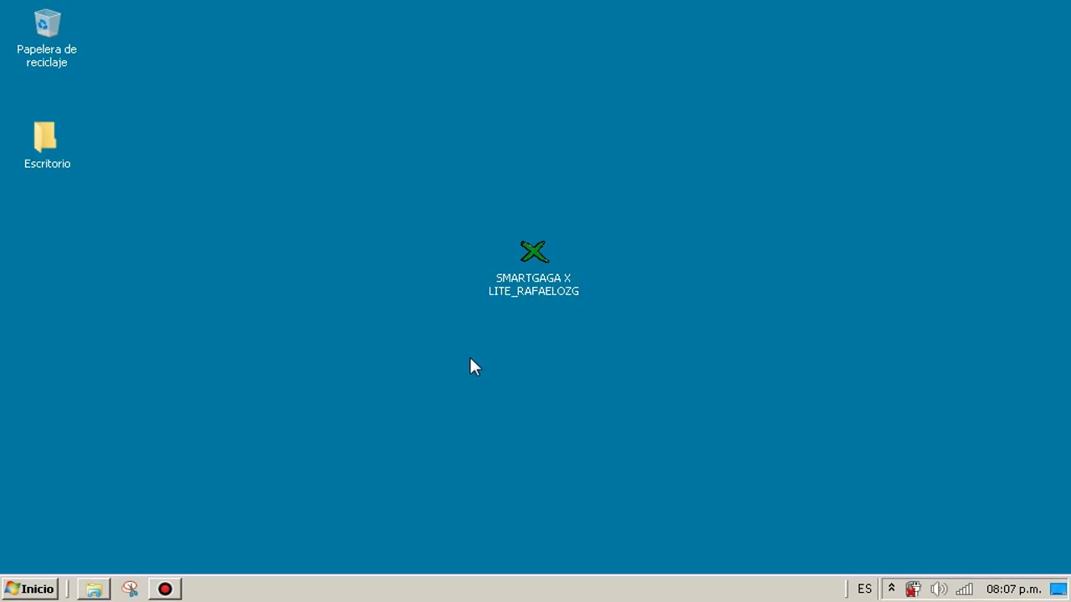
- Check the hidden notification-area icons for programs running in the background
left_click_drag(395, 400, 638, 355)
left_click(620, 362)
left_click(892, 589)
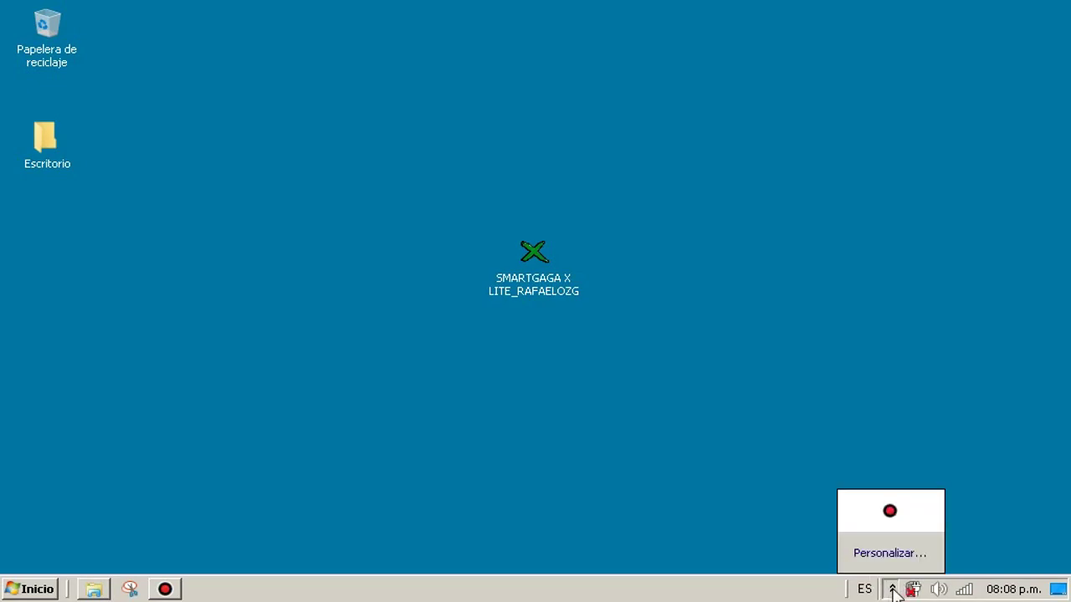
left_click(863, 435)
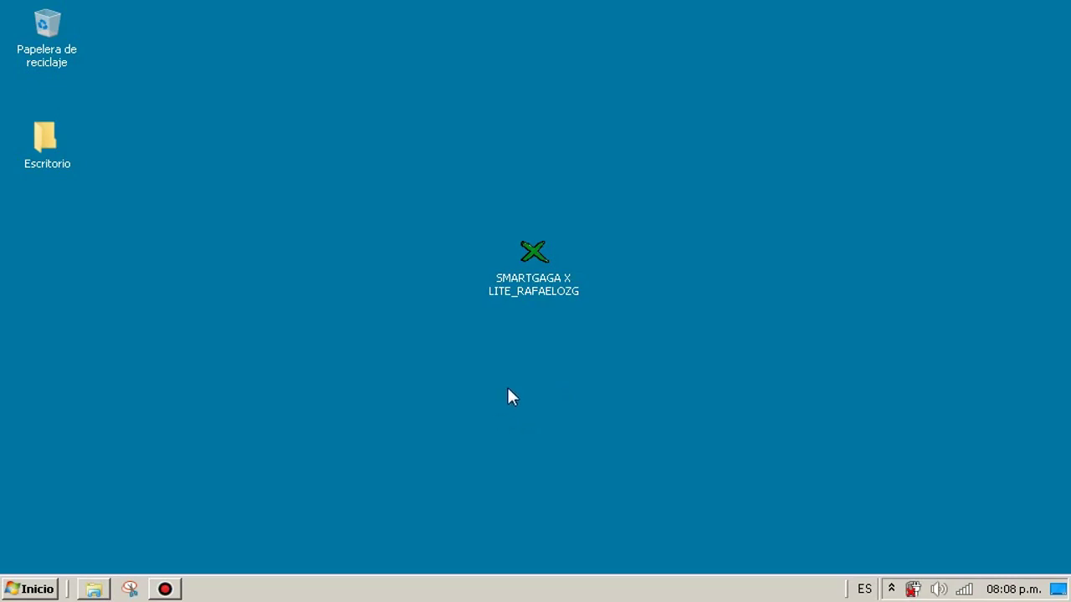
left_click_drag(412, 338, 577, 234)
left_click(636, 216)
left_click_drag(373, 381, 645, 184)
left_click(633, 318)
left_click_drag(404, 346, 641, 259)
left_click_drag(345, 339, 560, 152)
left_click(727, 265)
- Run the SMARTGAGA X LITE installer from the desktop as administrator and accept its introductory notice
right_click(538, 282)
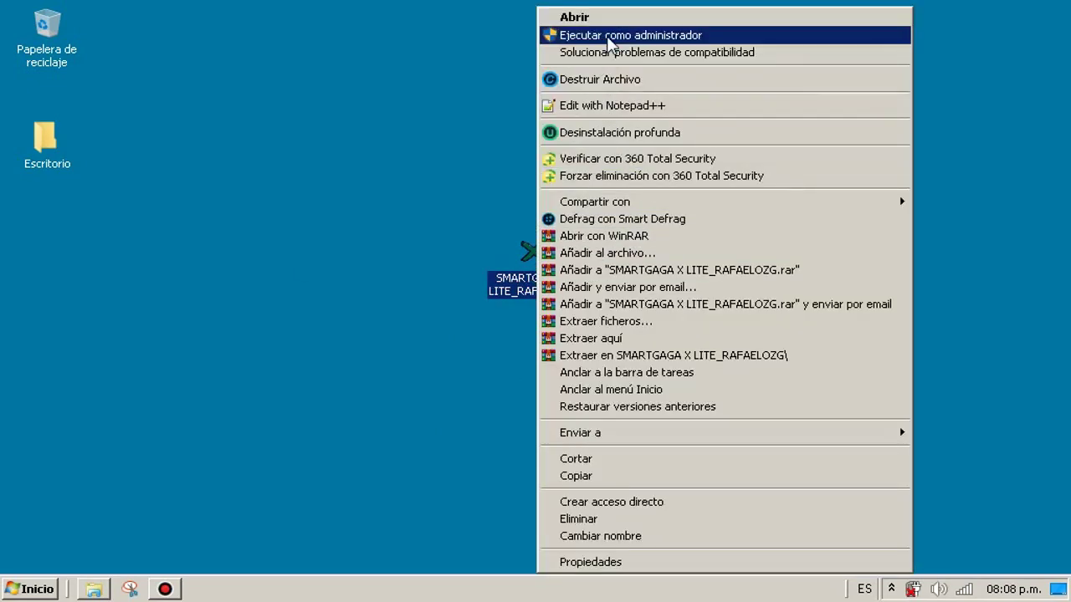
left_click(608, 36)
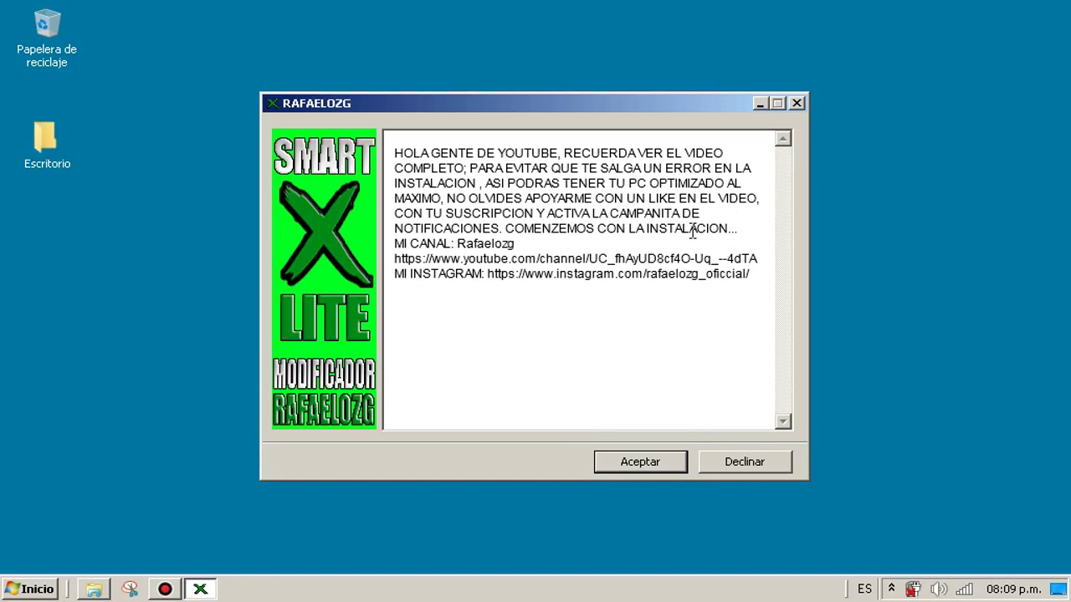
left_click(644, 470)
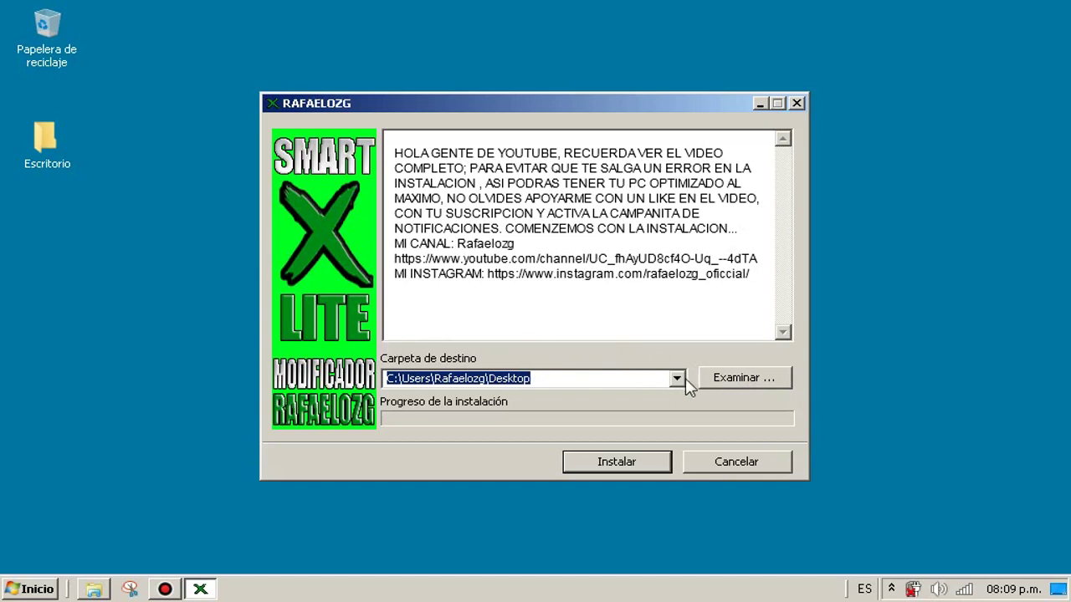
left_click(723, 381)
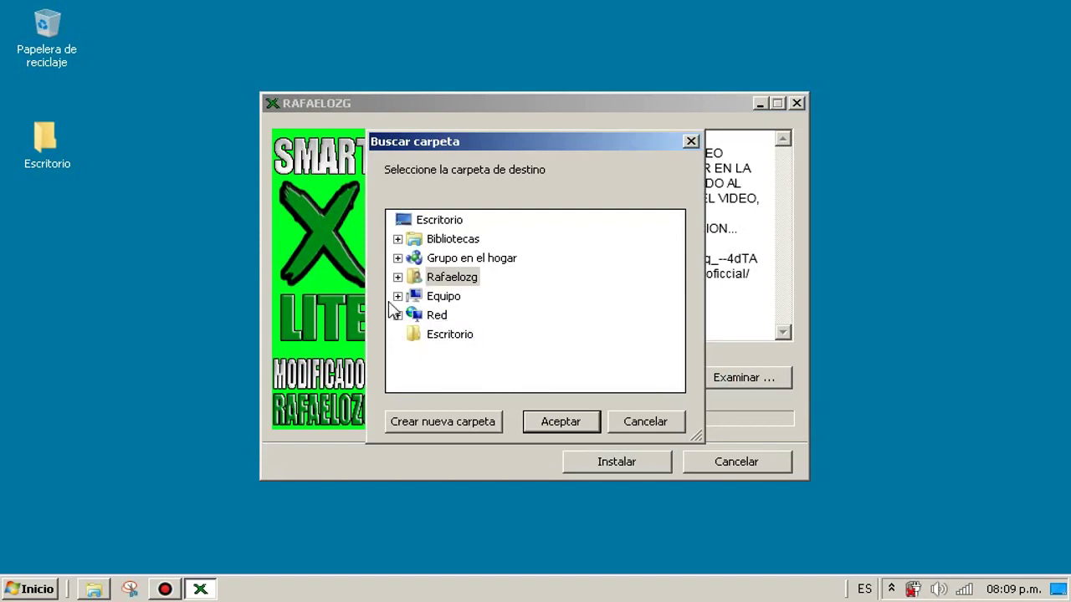
left_click(398, 296)
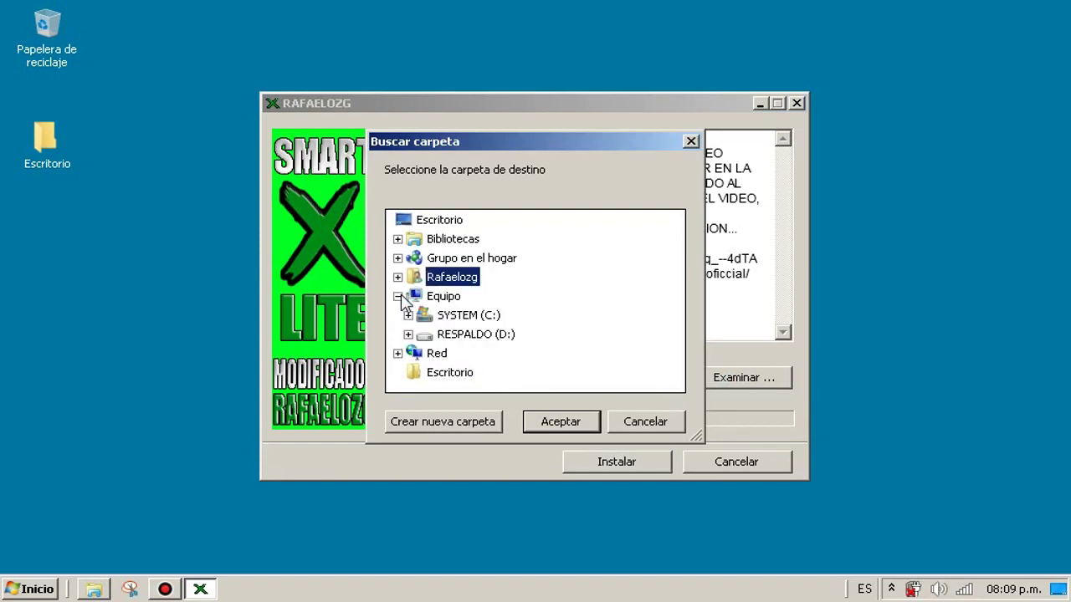
left_click(466, 318)
double_click(466, 318)
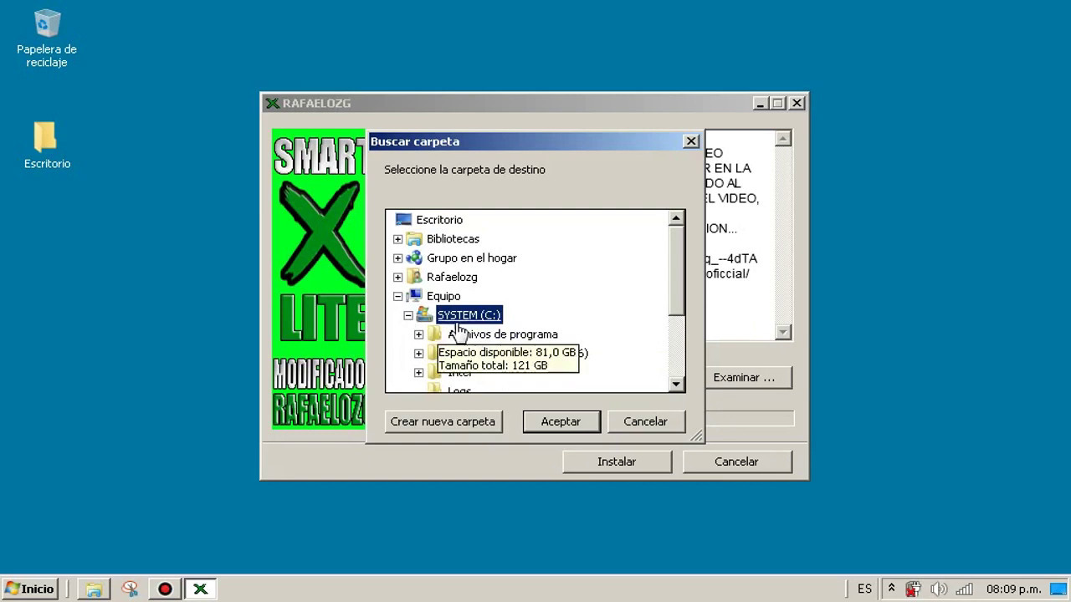
left_click(408, 316)
left_click(415, 296)
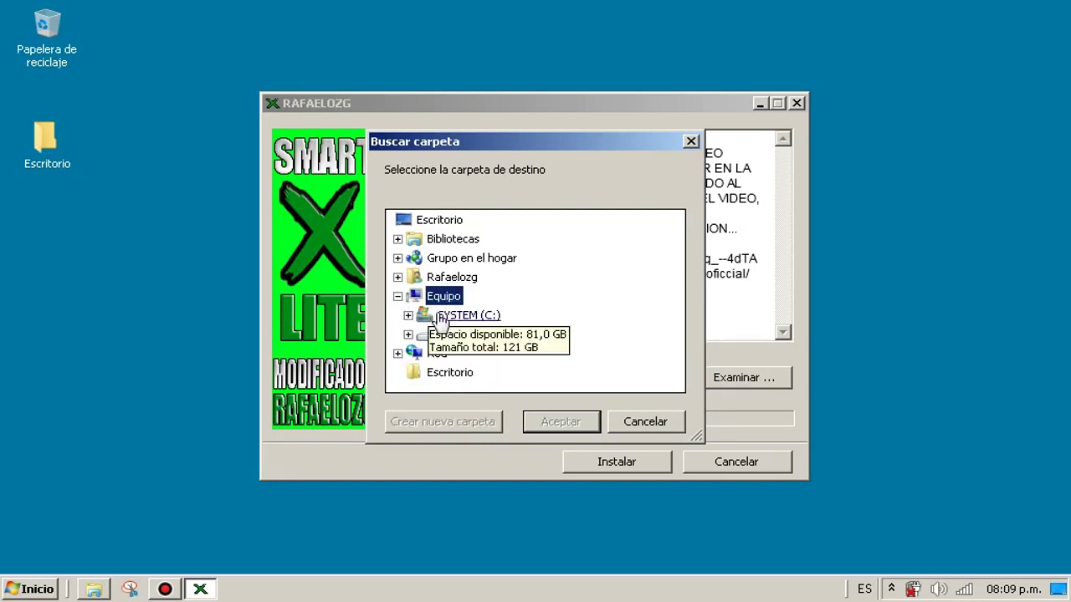
left_click(399, 297)
left_click(397, 239)
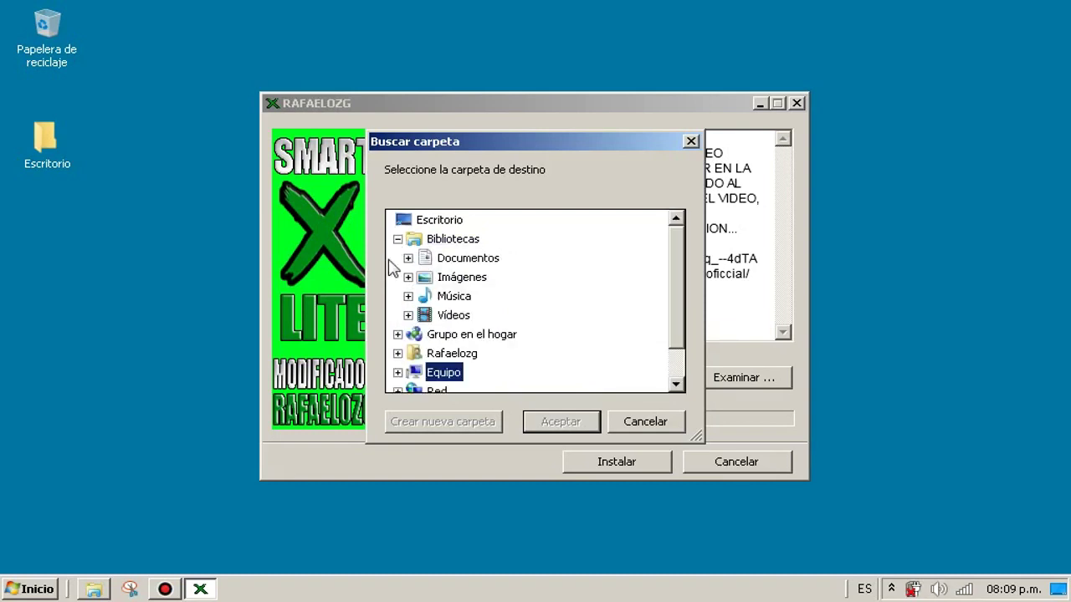
left_click(397, 239)
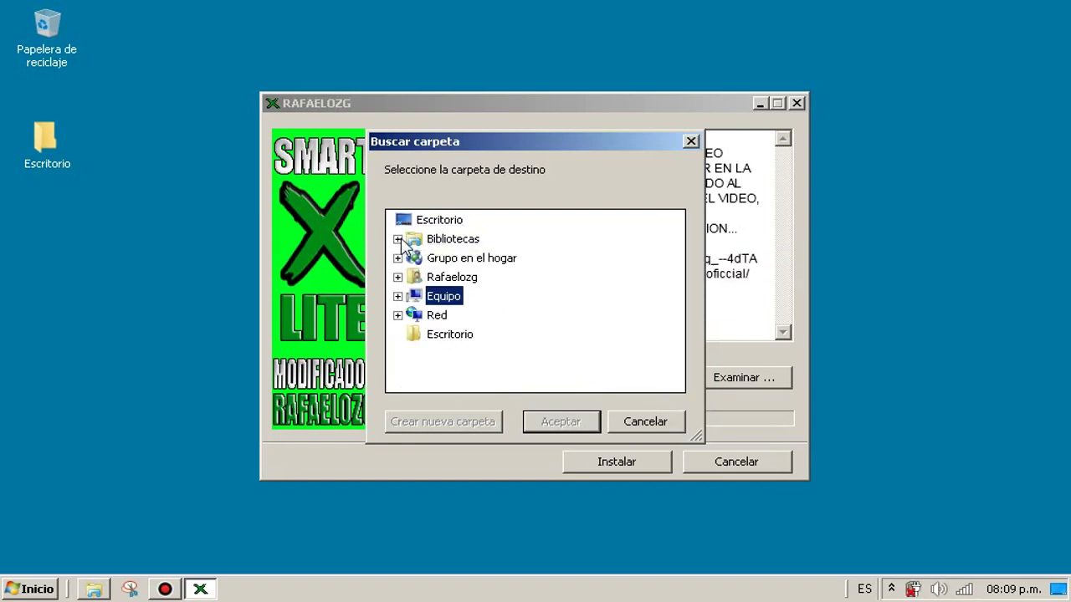
left_click(690, 142)
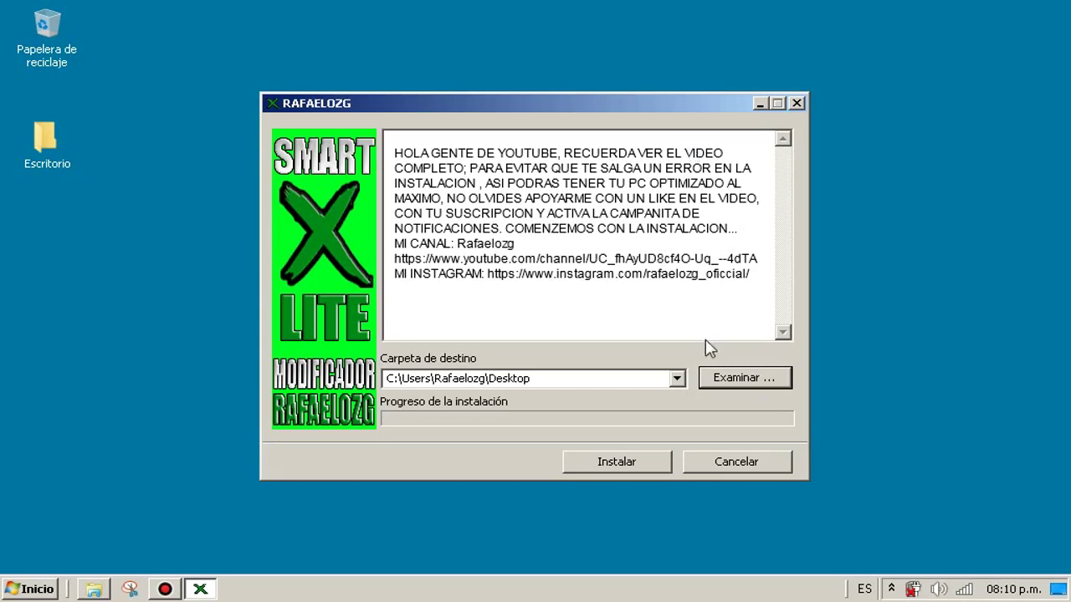
- Choose Escritorio as the installer's destination folder and start the installation
left_click(726, 378)
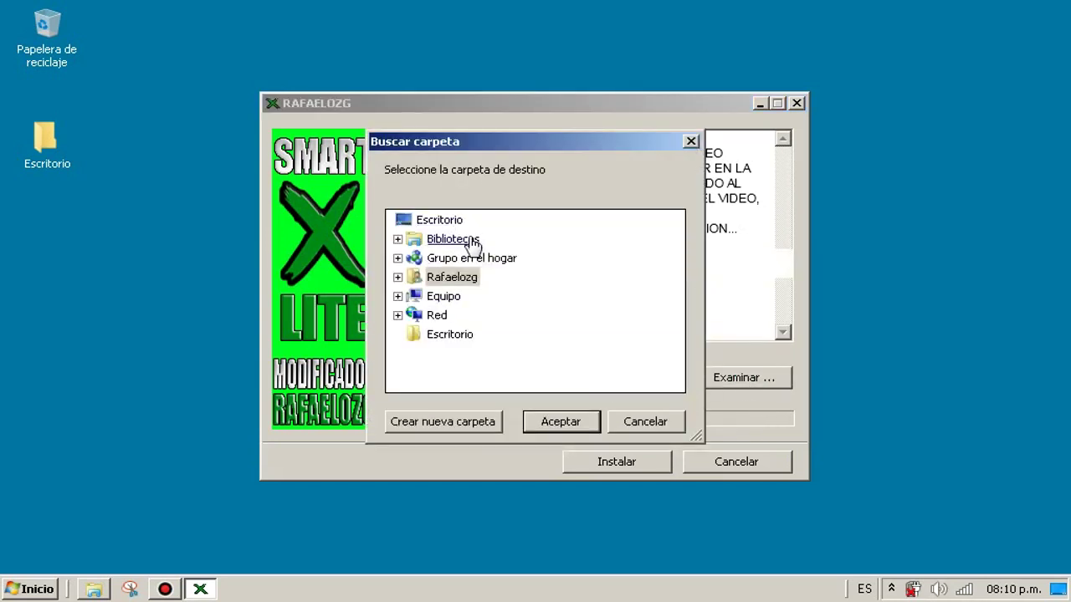
left_click(427, 221)
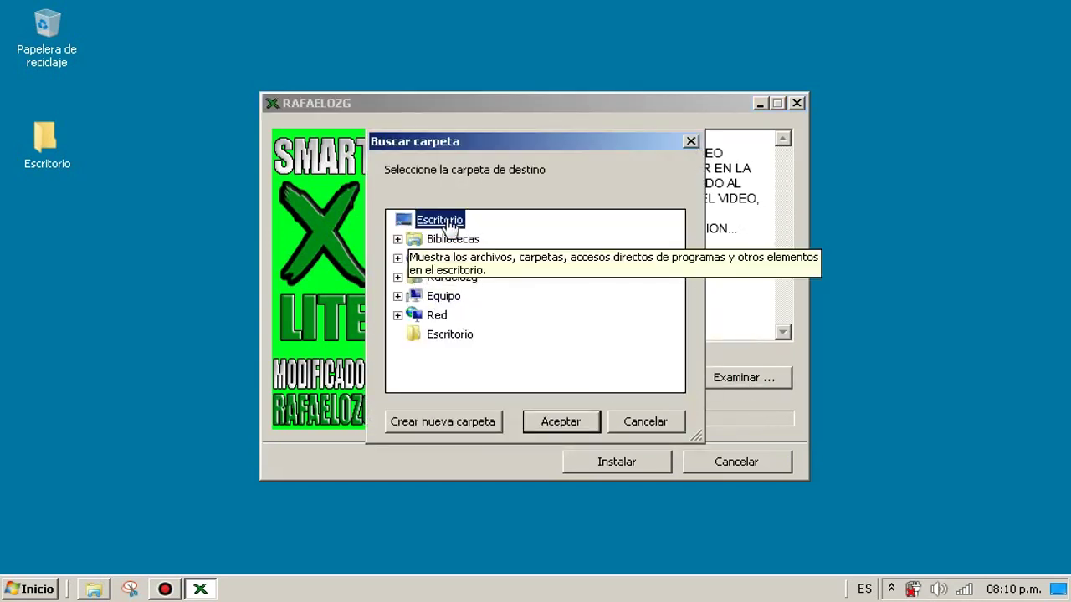
left_click(570, 428)
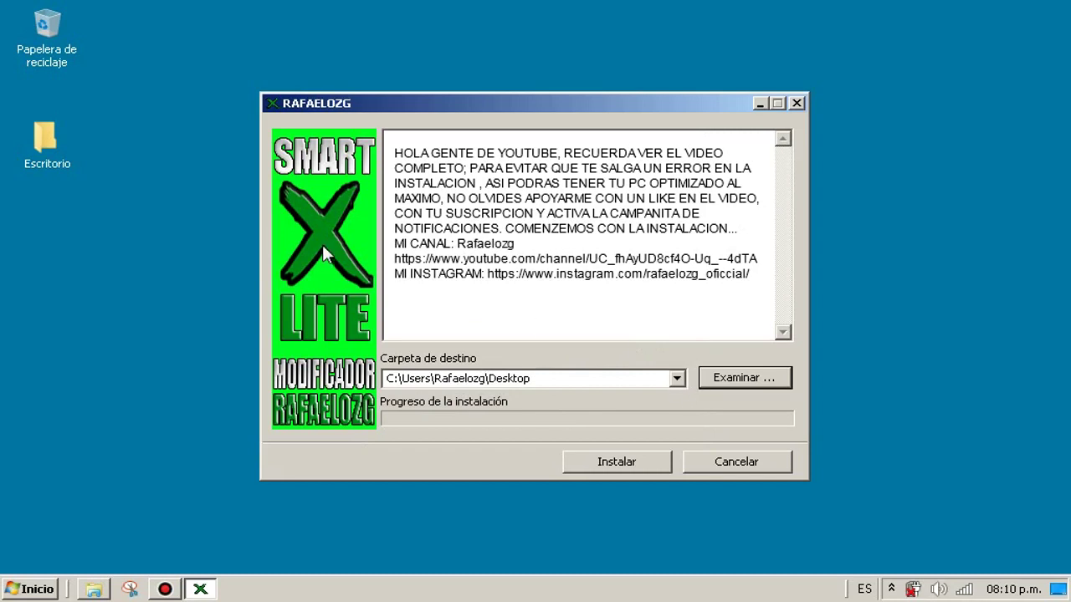
left_click(619, 463)
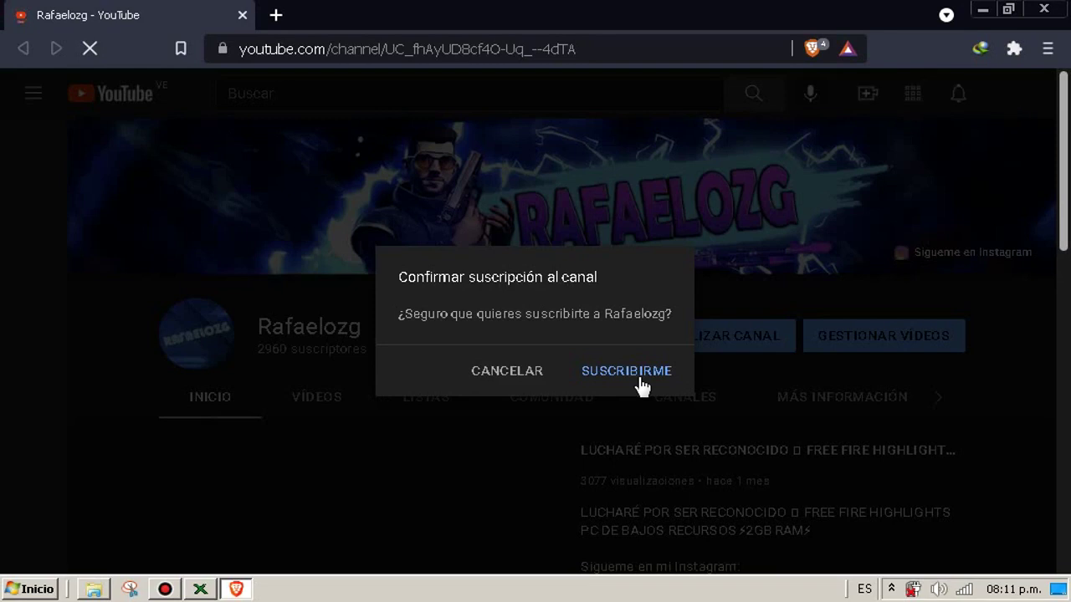
- Decline the subscription request on the opened YouTube channel page and close the browser
left_click(521, 373)
scroll(425, 401, "down", 2)
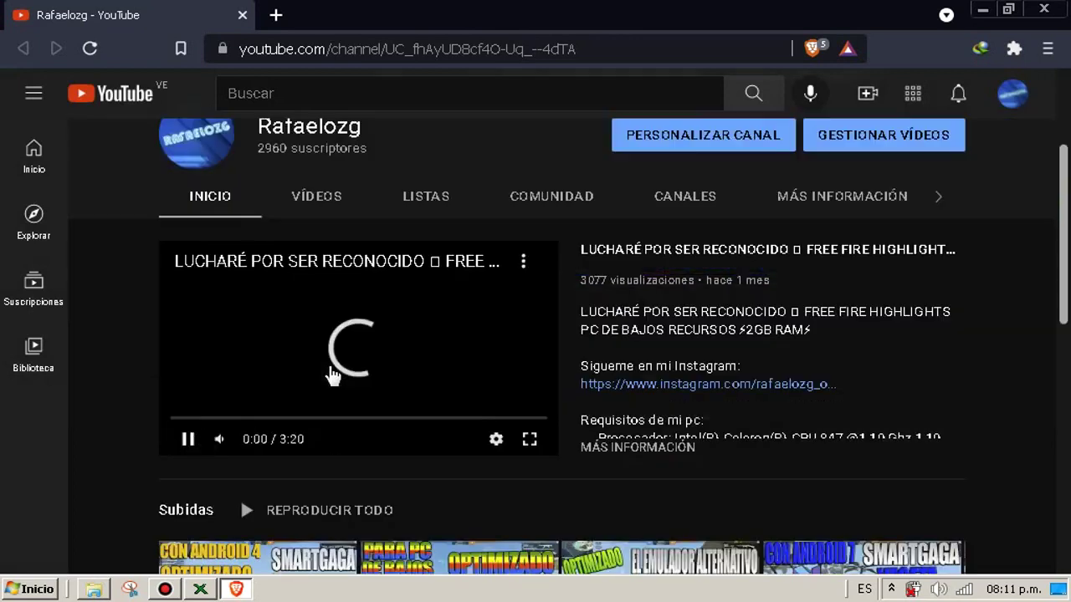
left_click(332, 375)
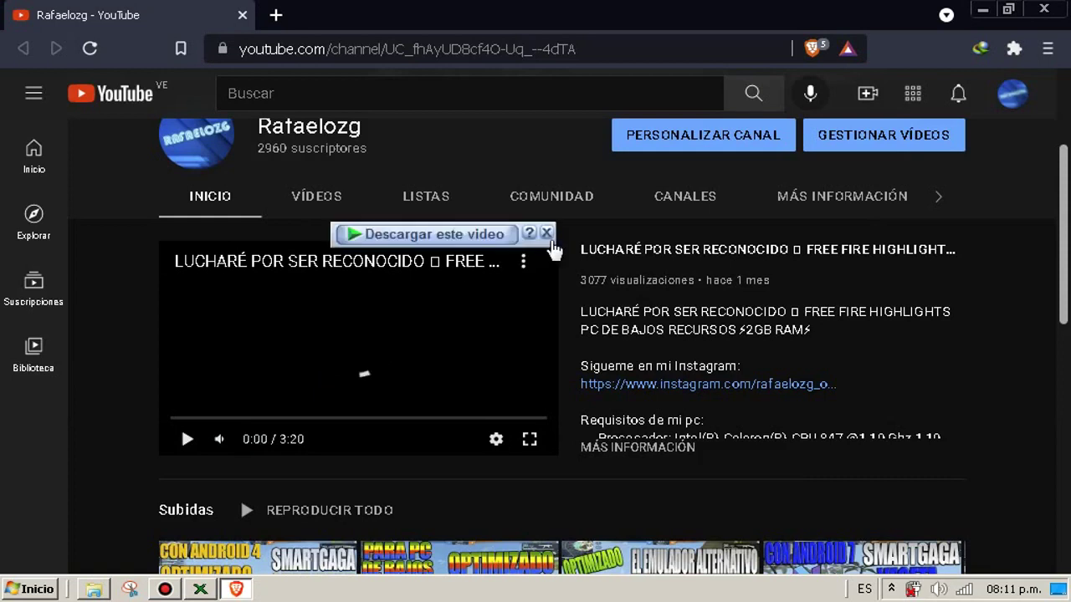
left_click(549, 239)
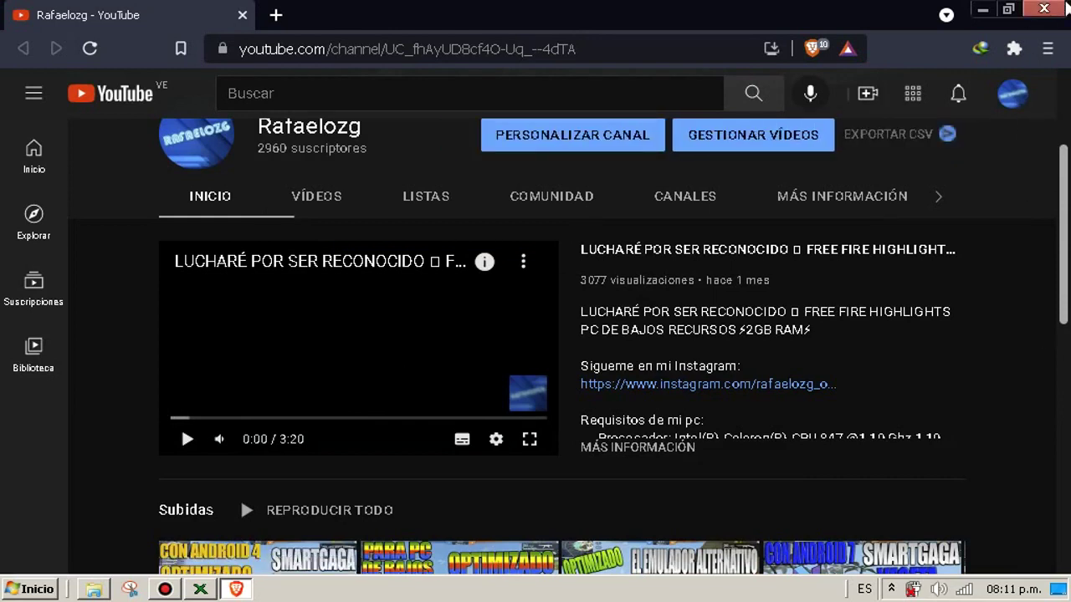
left_click(1068, 7)
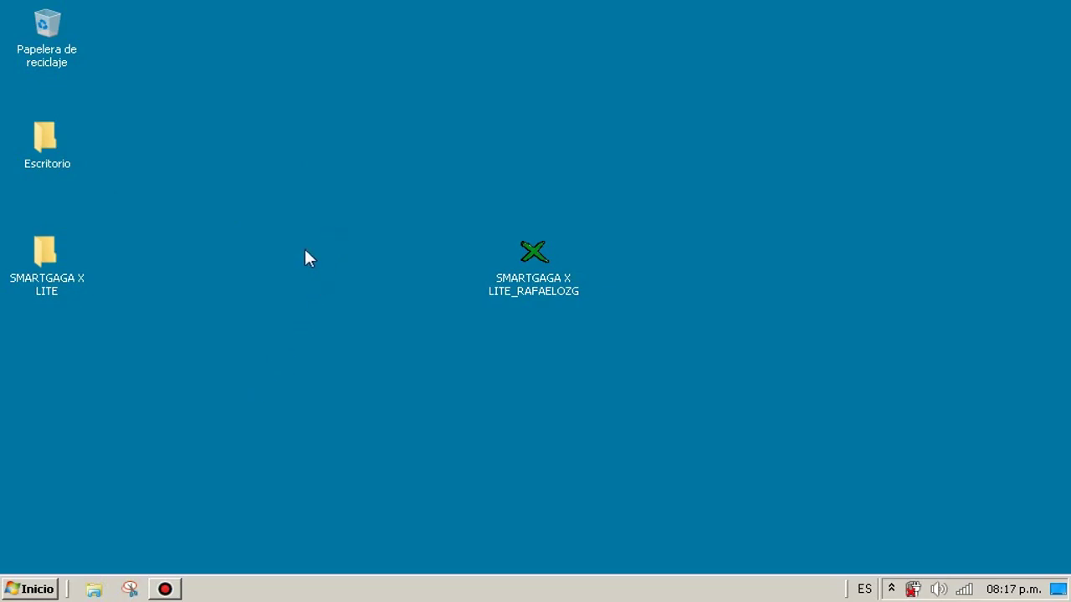
- Check the free disk space on the SYSTEM (C:) and RESPALDO (D:) drives and close the file window
left_click(95, 589)
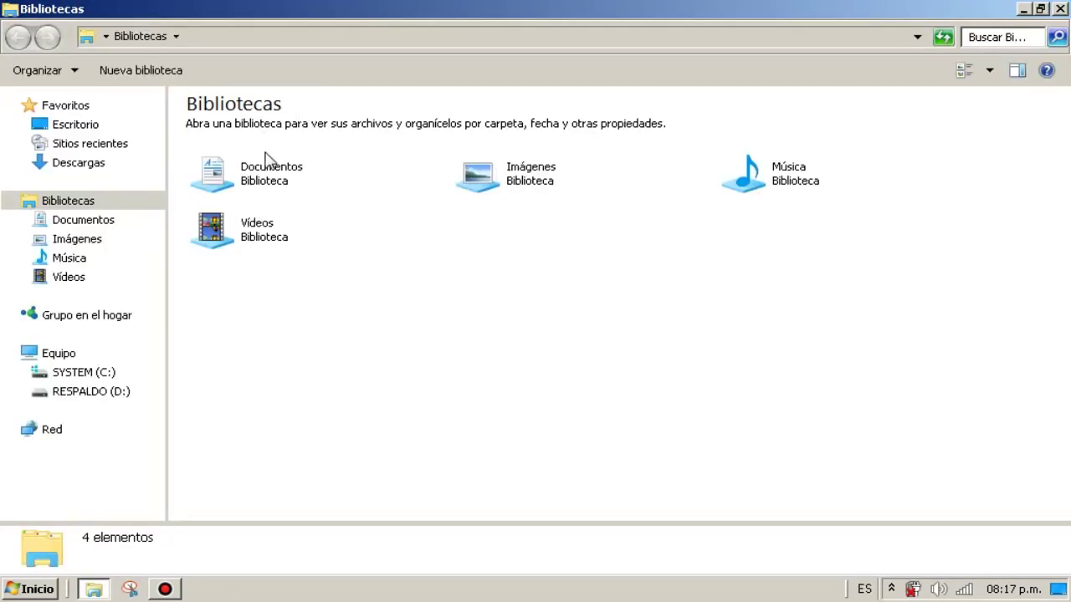
left_click(54, 354)
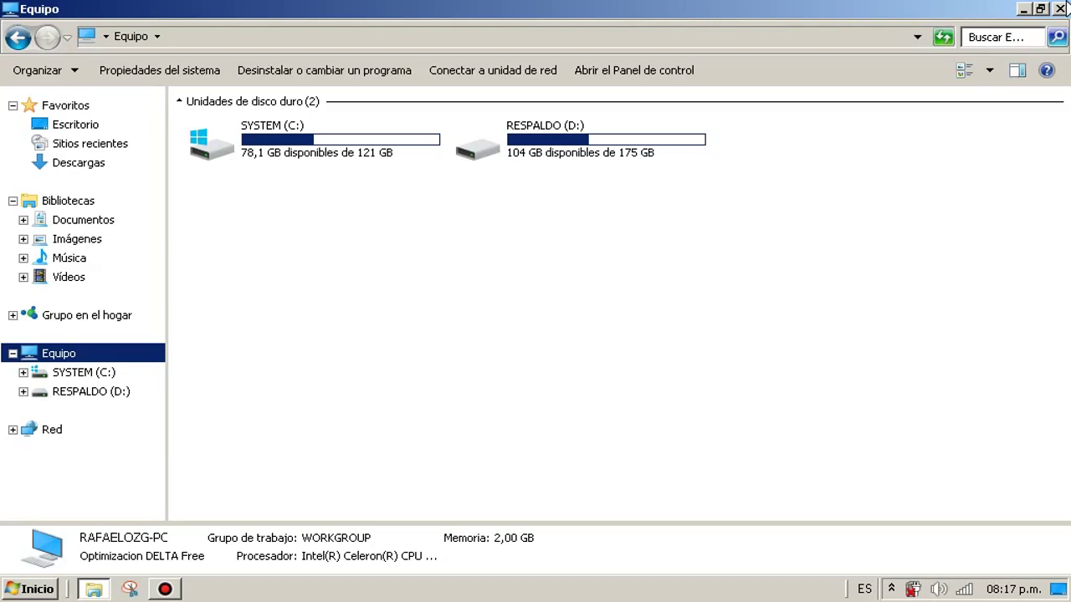
left_click(1065, 5)
- Shift the SMARTGAGA X LITE folder away from the desktop's edge and open its ProjectTitan\Engine subfolder
left_click_drag(8, 374, 215, 219)
left_click_drag(50, 282, 125, 287)
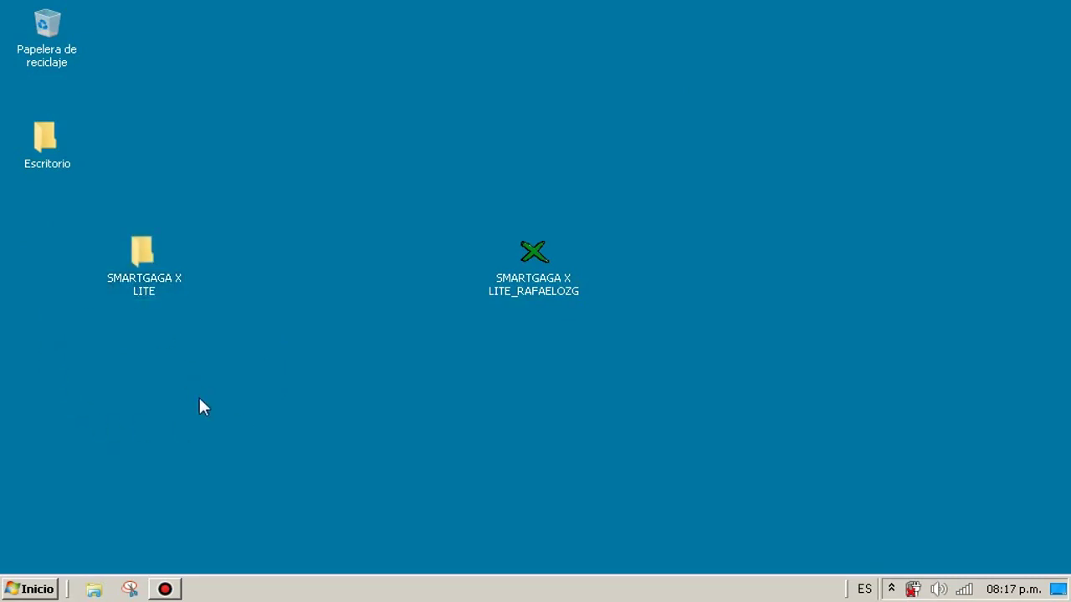
double_click(165, 293)
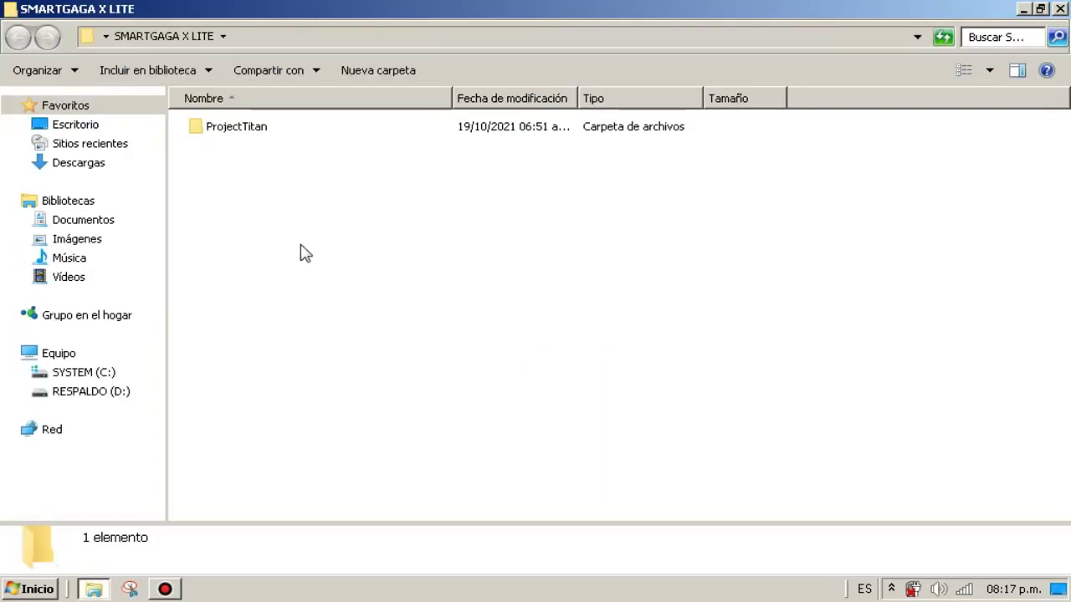
double_click(251, 137)
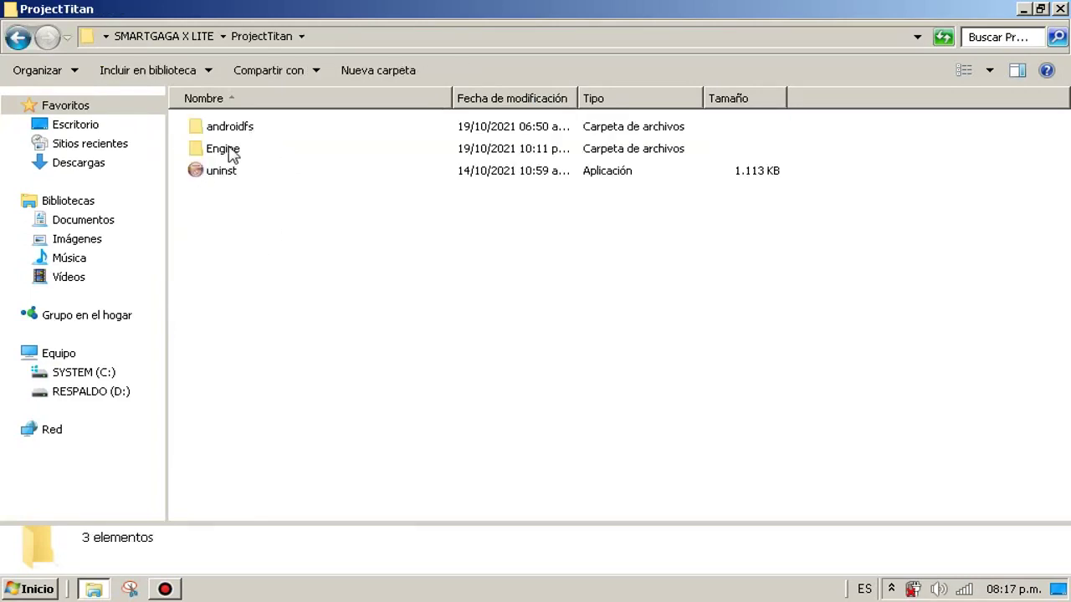
double_click(233, 152)
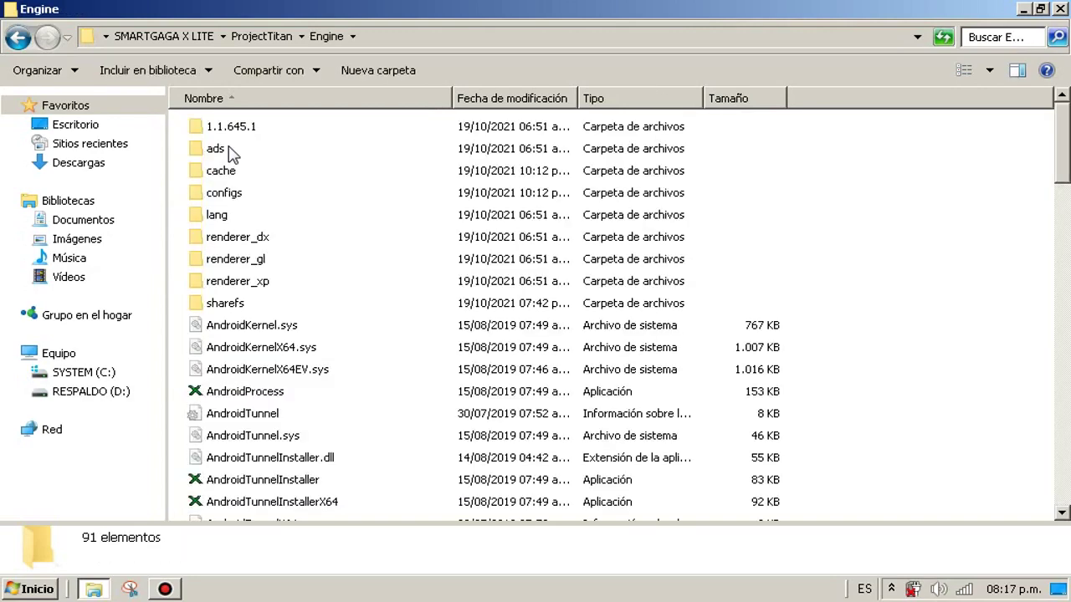
- Create a desktop shortcut to the Launcher application in the Engine folder and place it beside the SMARTGAGA X LITE folder
scroll(233, 155, "down", 18)
scroll(233, 157, "down", 6)
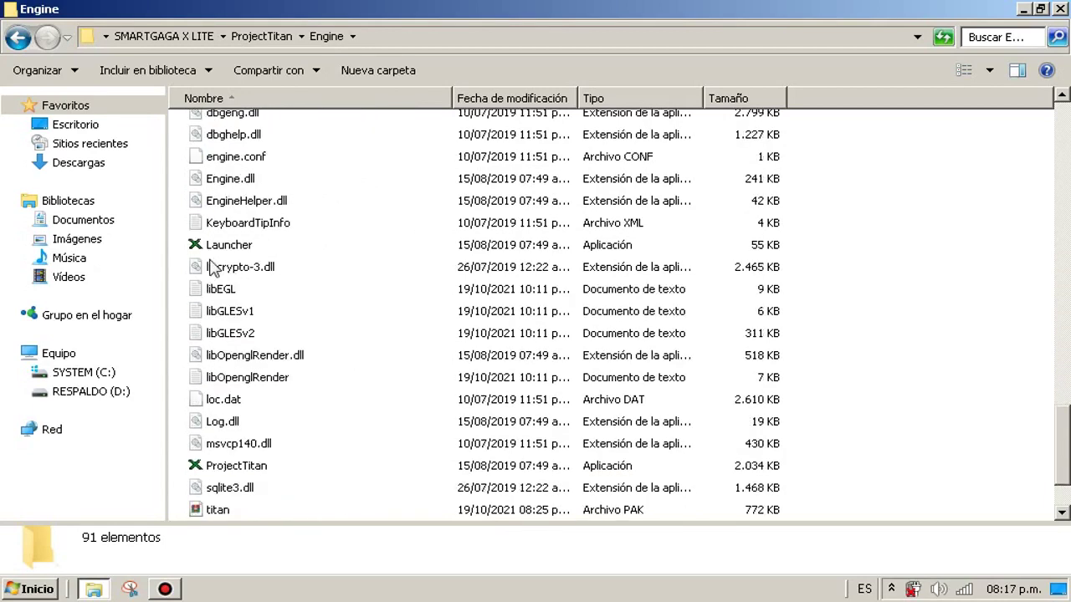
mouse_move(244, 251)
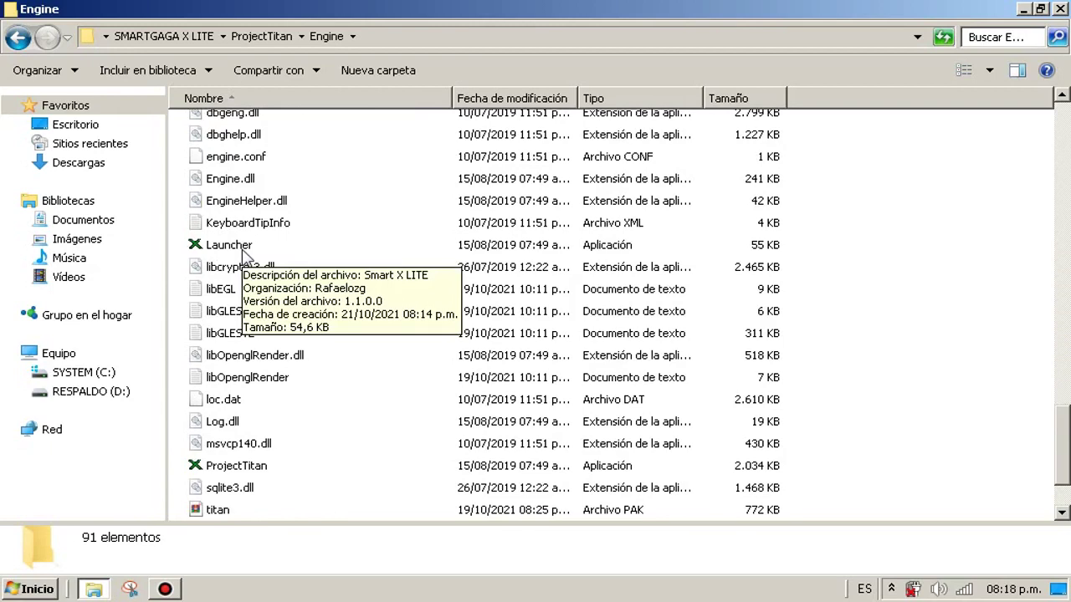
left_click(243, 251)
right_click(243, 251)
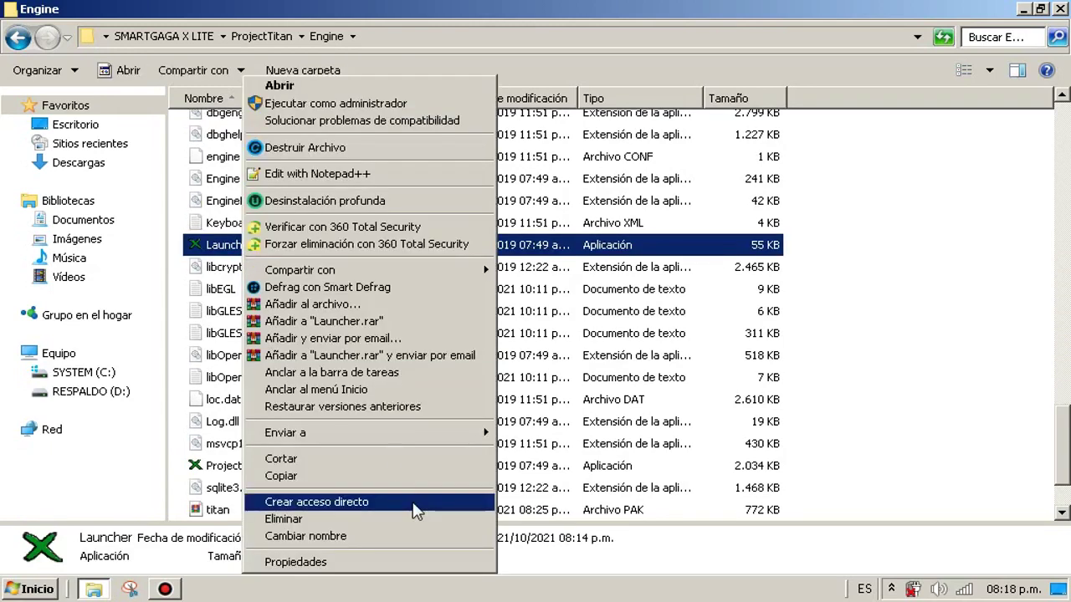
mouse_move(468, 450)
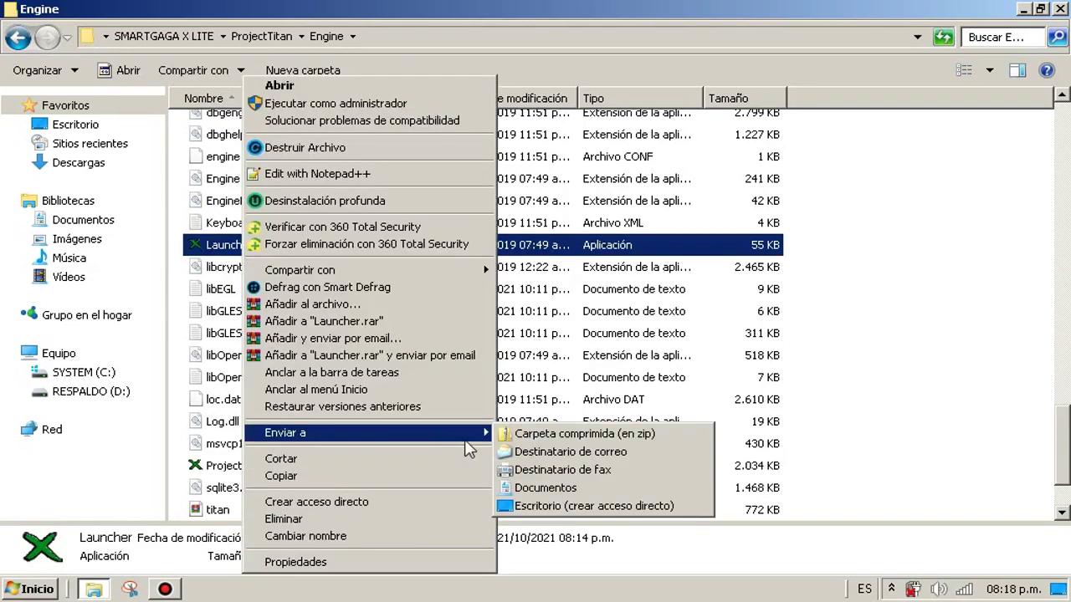
left_click(542, 506)
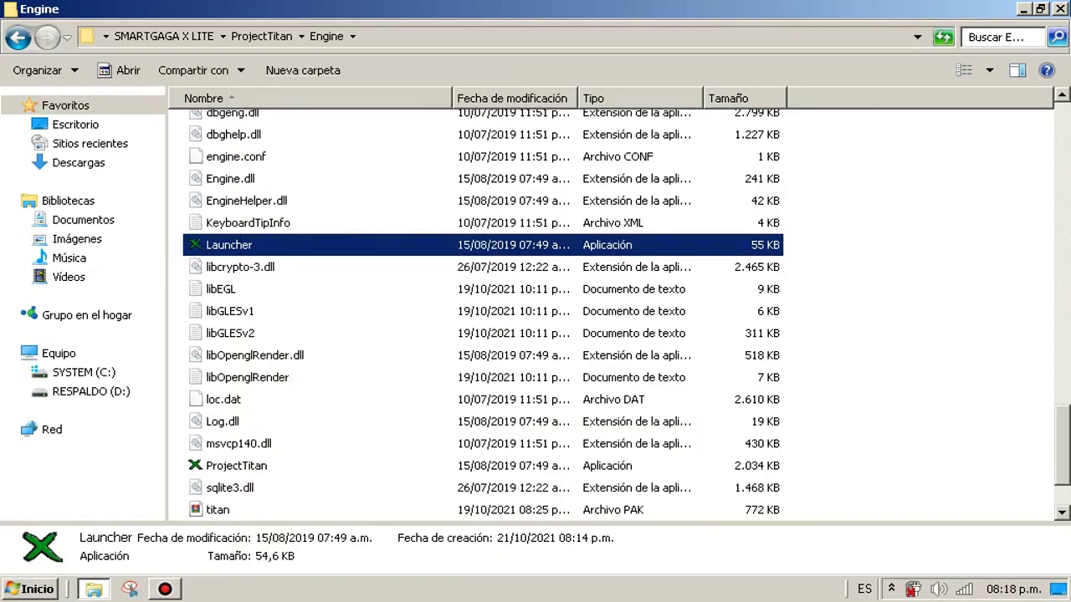
key("super+d")
left_click_drag(49, 278, 248, 273)
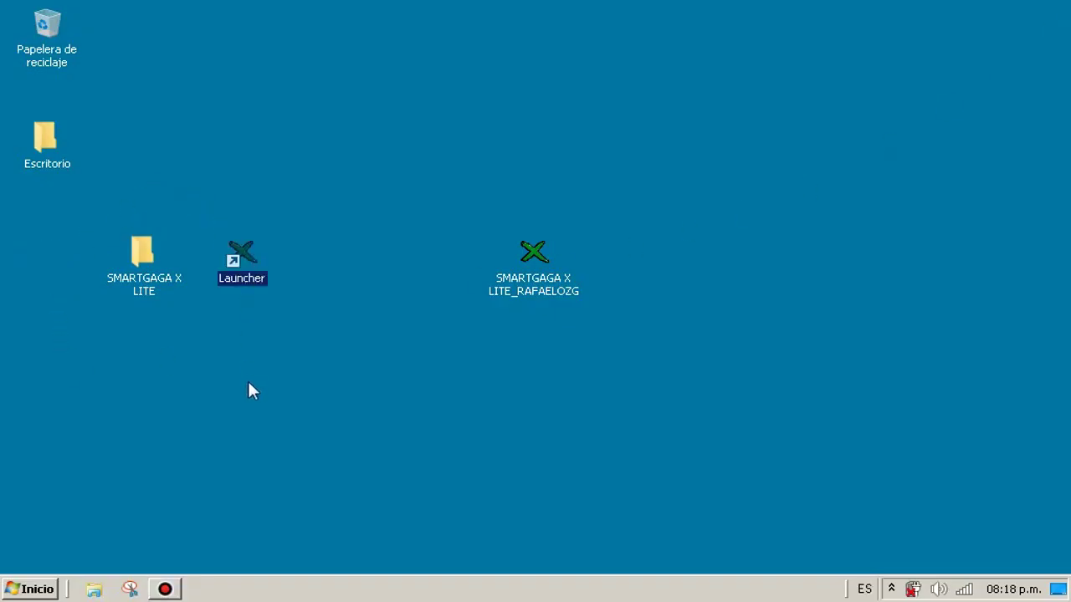
- Rename the Launcher shortcut on the desktop as SMARTGAGA X LITE
left_click_drag(203, 361, 335, 259)
right_click(239, 279)
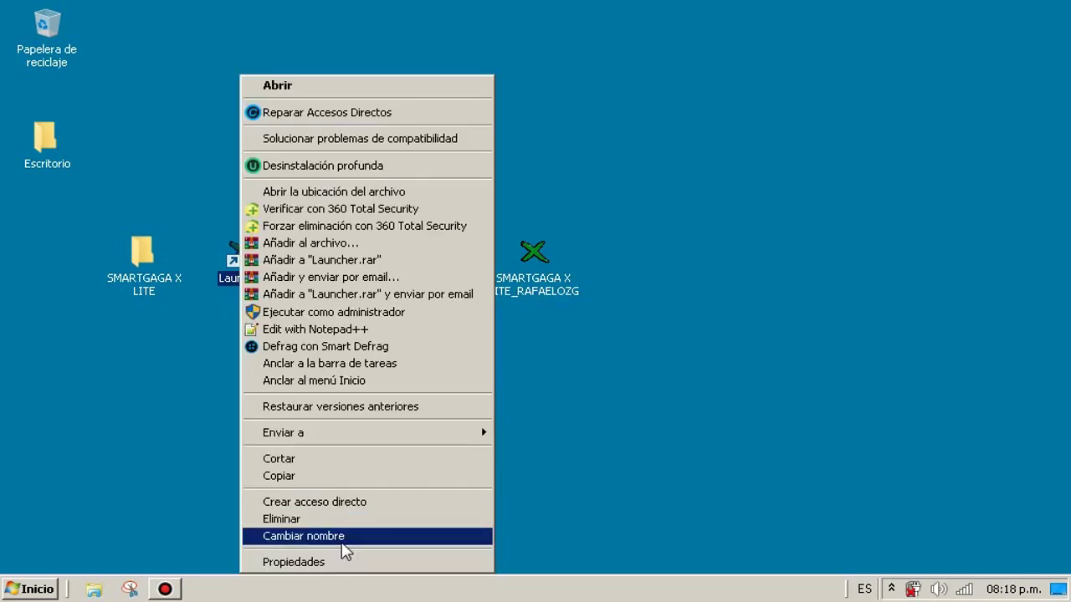
left_click(341, 537)
type("SMARTGAGA X LIT")
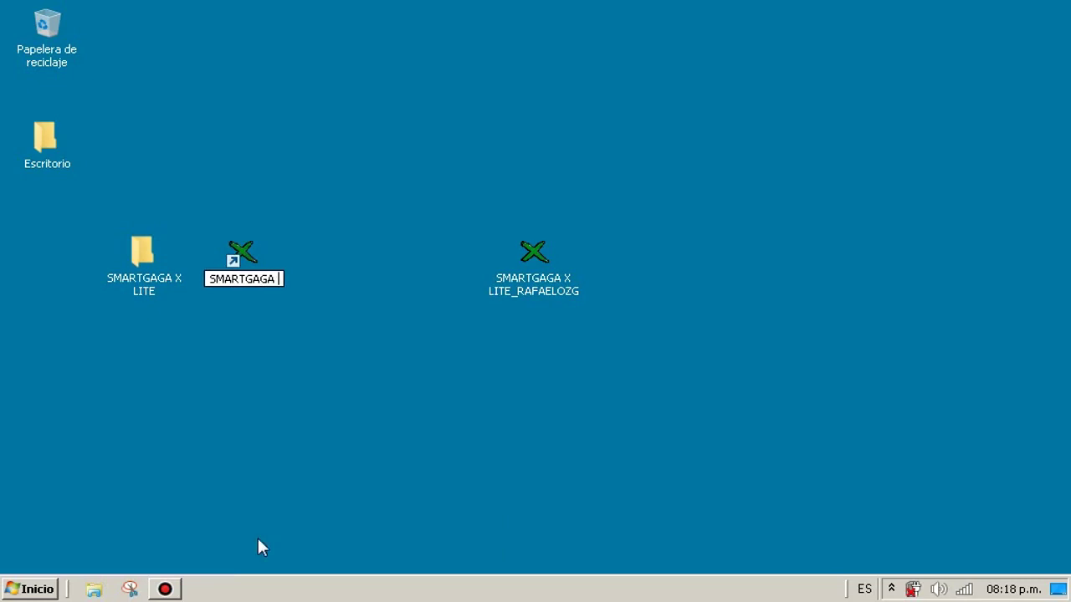
type("E")
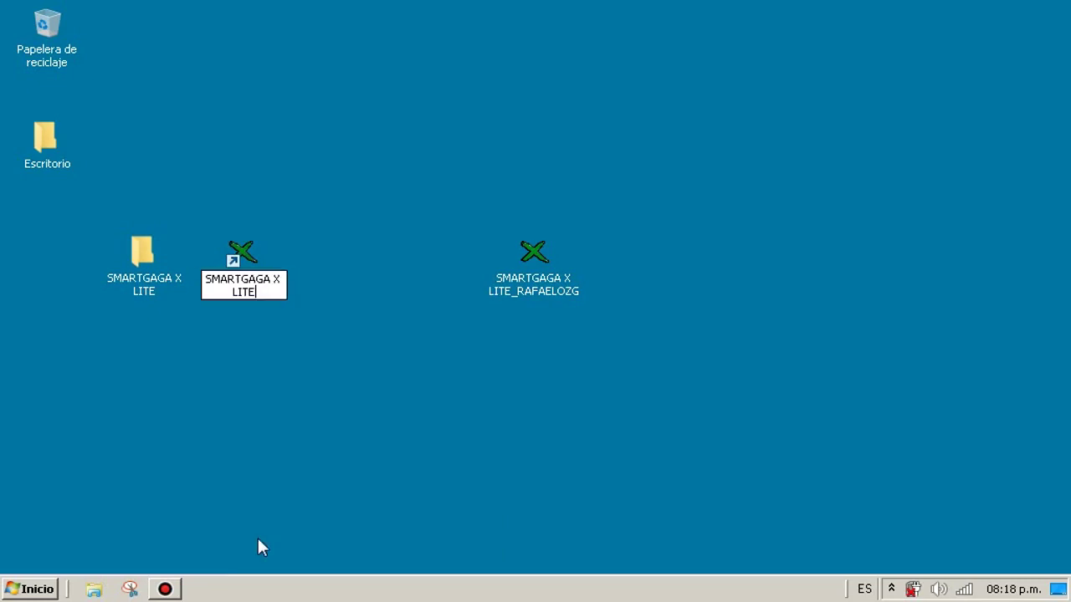
key("Return")
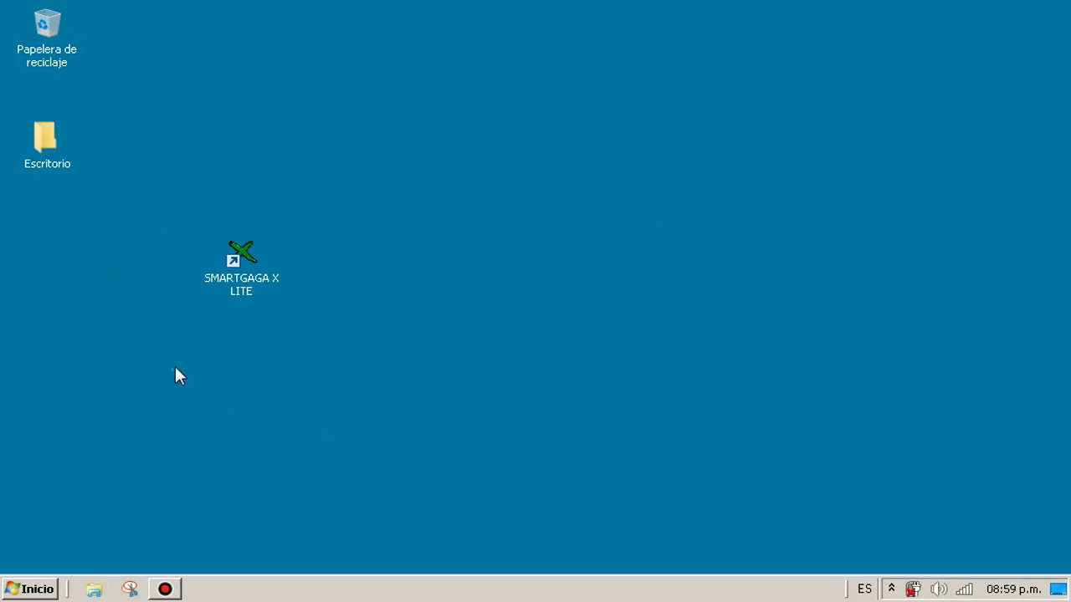
- Start the emulator from the SMARTGAGA X LITE desktop shortcut and view its title-bar options without choosing one
left_click_drag(175, 368, 351, 236)
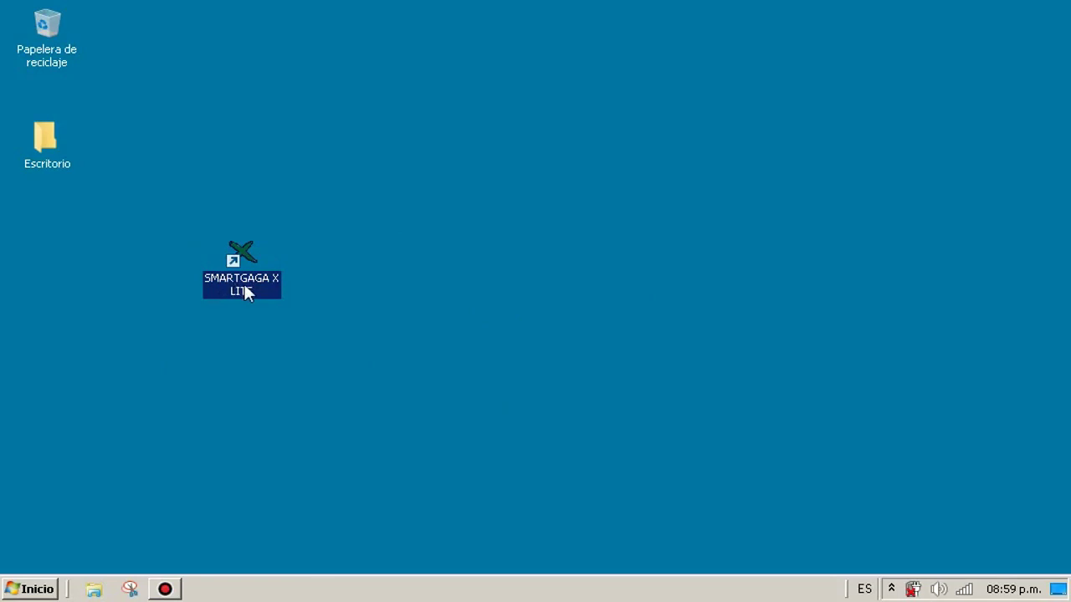
double_click(273, 285)
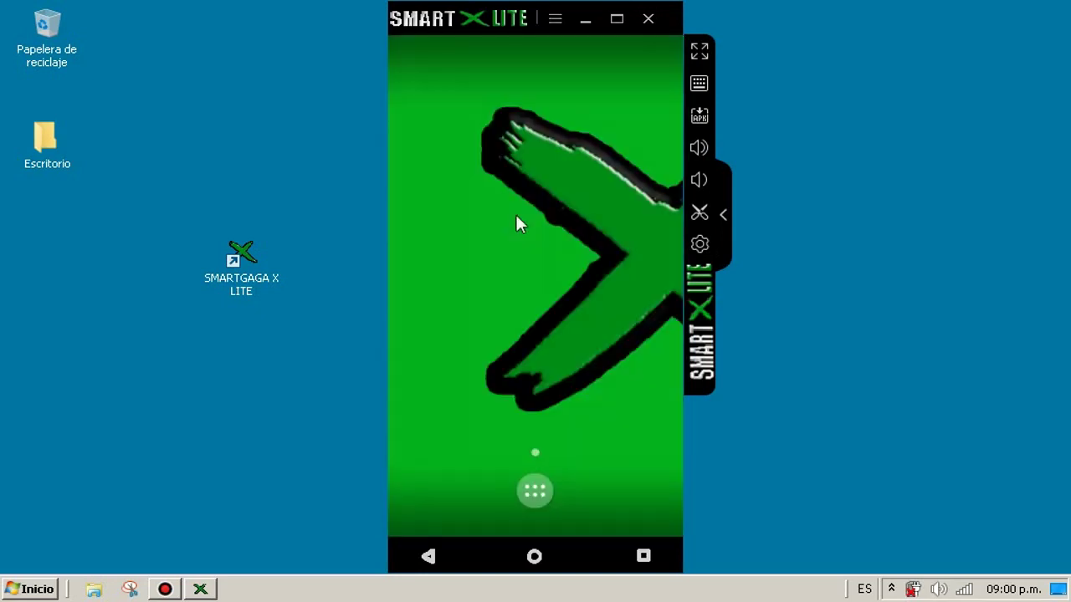
left_click(555, 21)
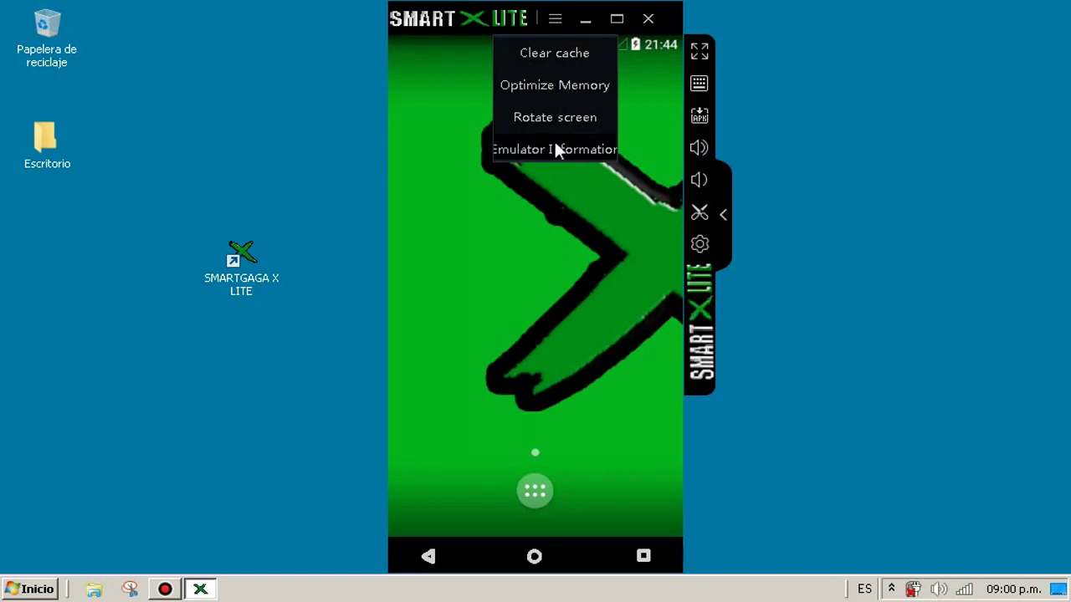
left_click(549, 256)
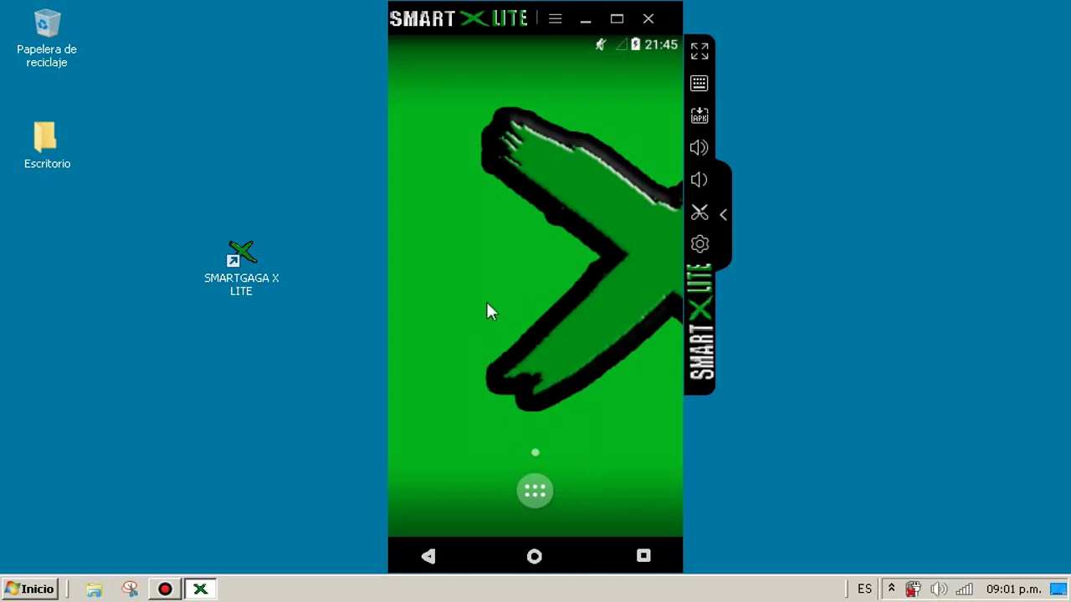
- Open the Android Settings from the emulator's app list and look through the Device and Personal sections
left_click(535, 494)
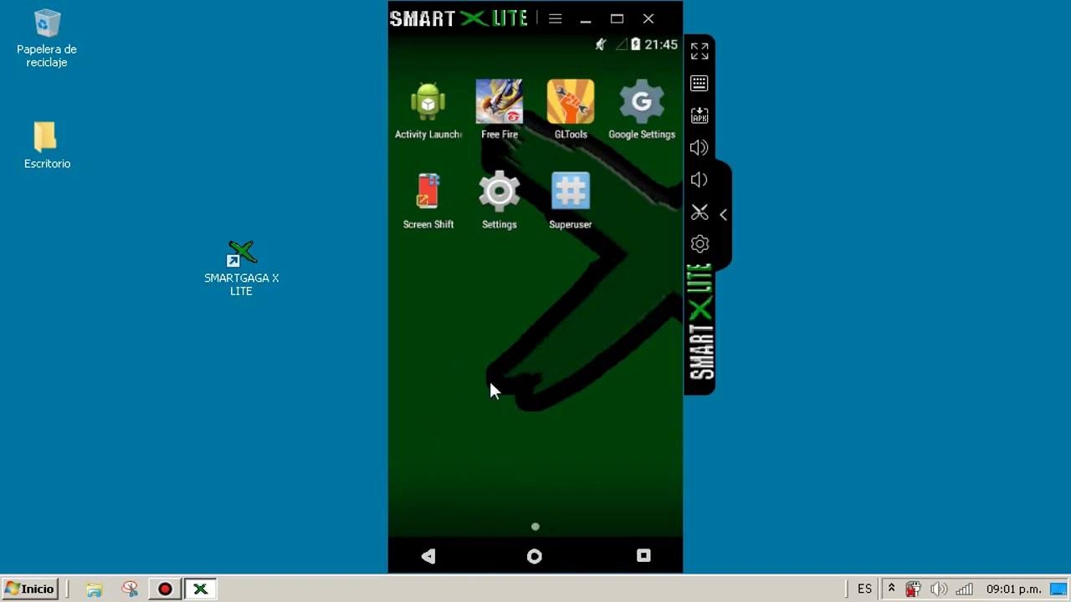
left_click(499, 197)
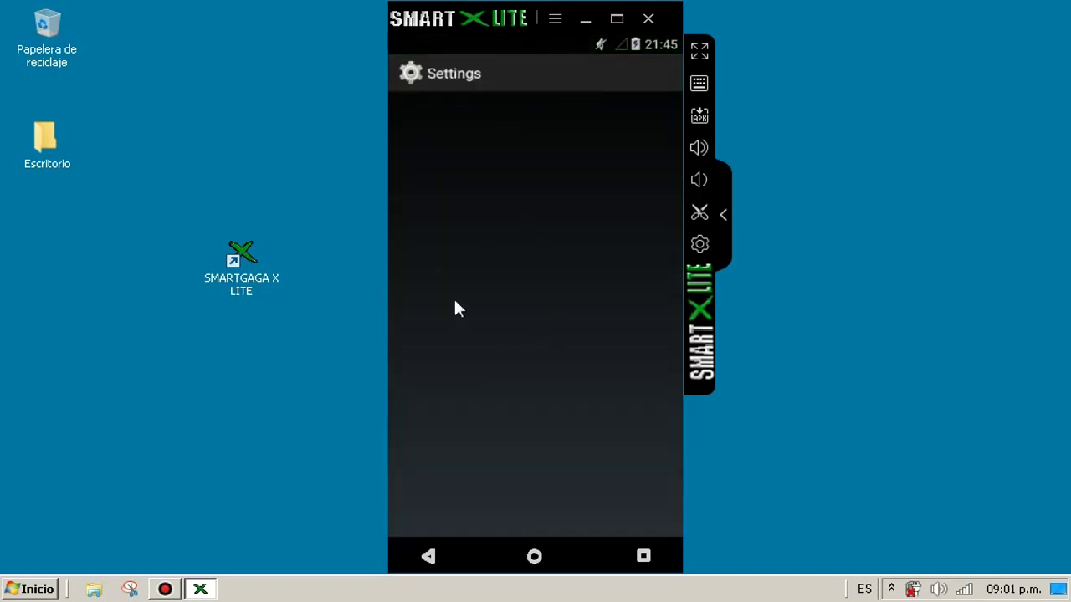
scroll(512, 207, "down", 5)
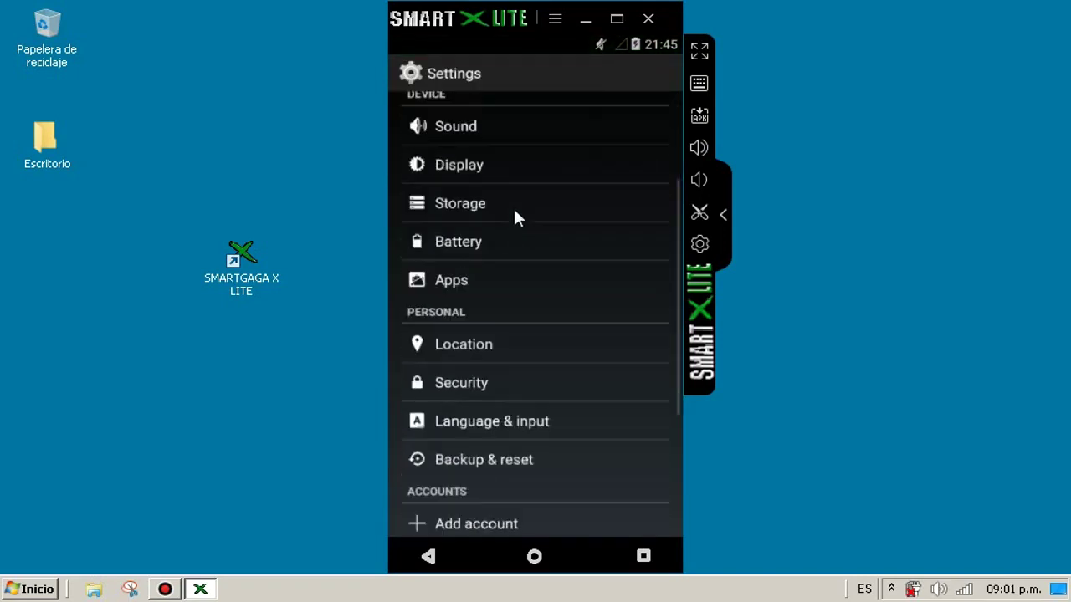